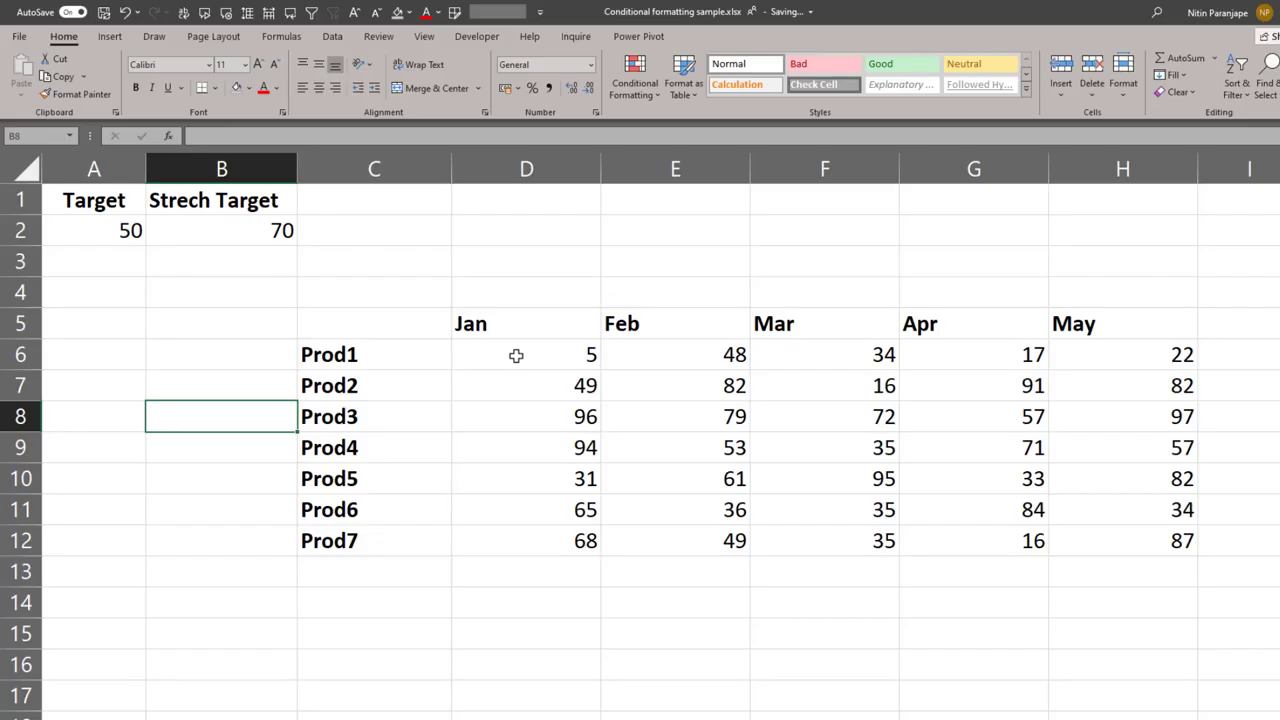
Apply the 3 Arrows (Colored) icon set to the Jan–May figures in D6:H12.
mouse_move(514, 358)
mouse_down()
mouse_move(1082, 526)
mouse_move(1151, 531)
mouse_up()
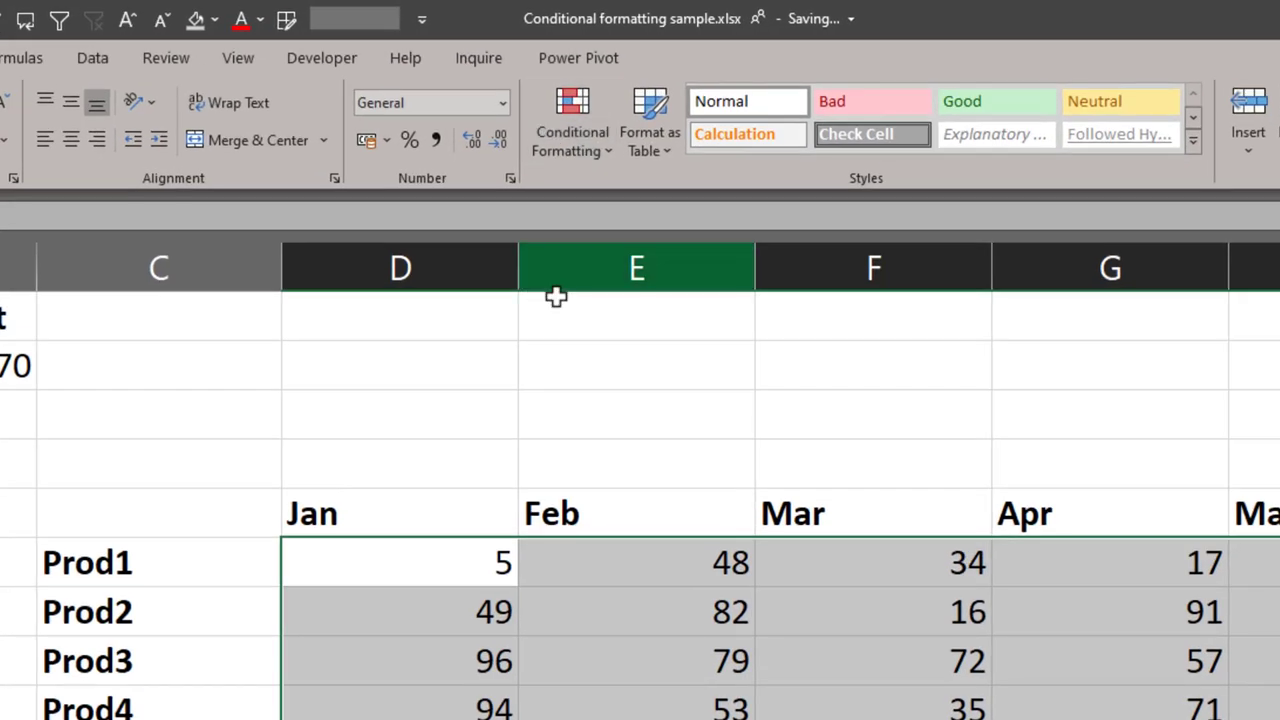
click(572, 120)
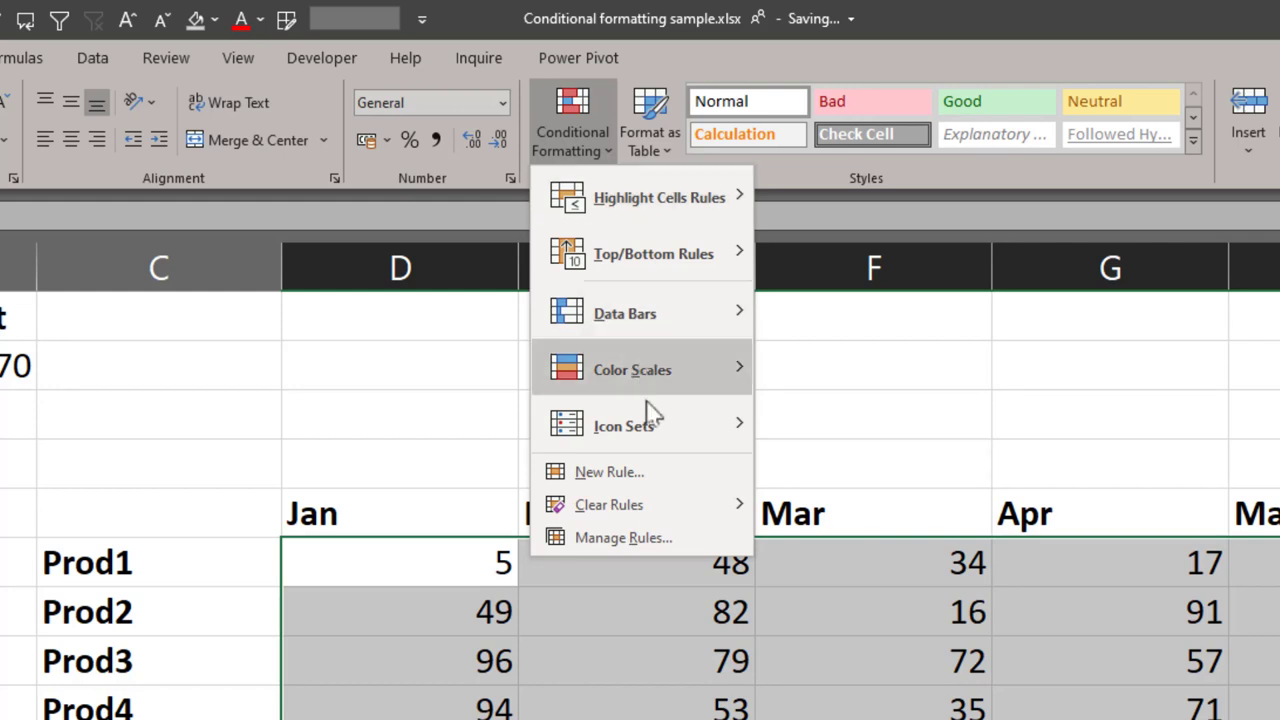
mouse_move(648, 420)
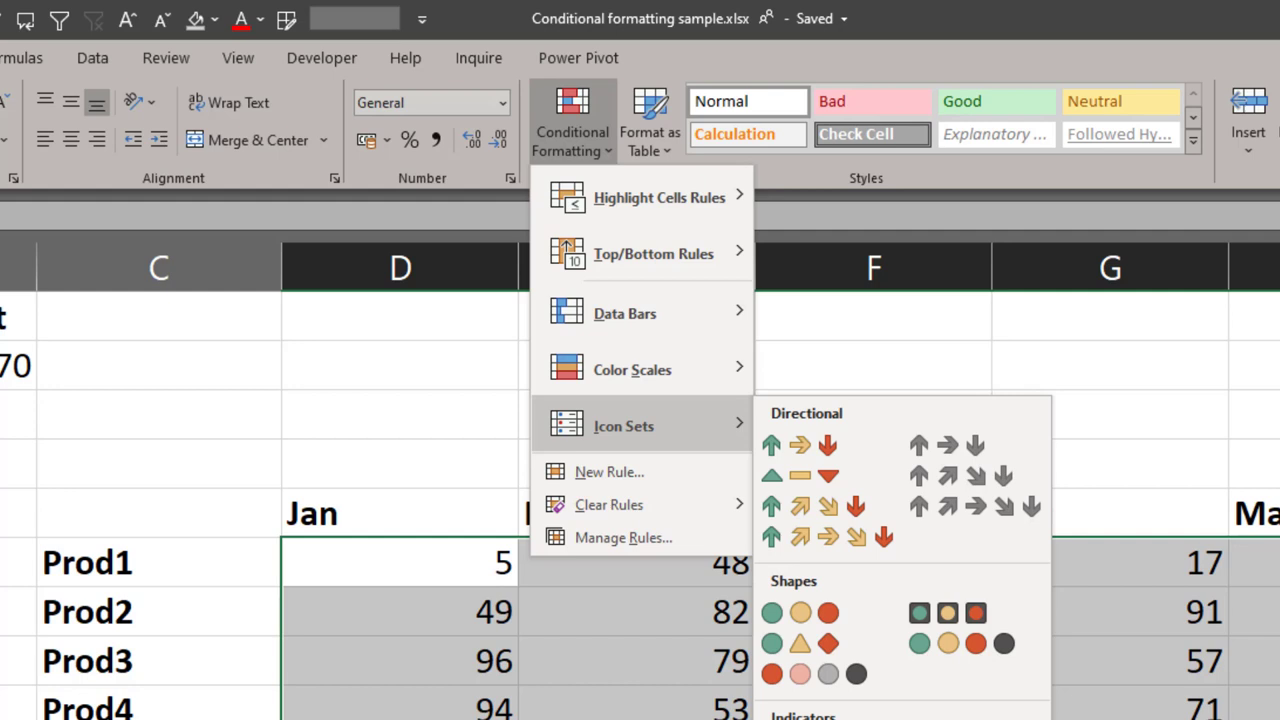
click(806, 455)
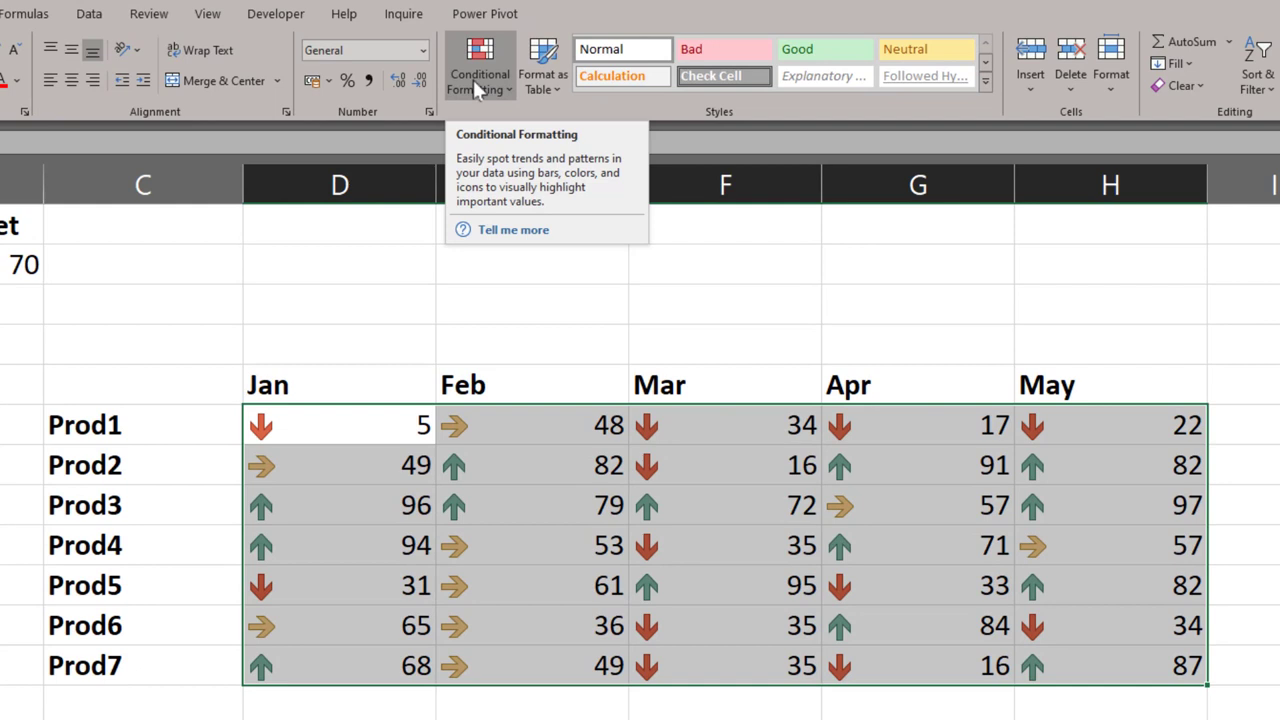
Open the Icon Set rule from Manage Rules in the Edit Formatting Rule dialog.
click(473, 79)
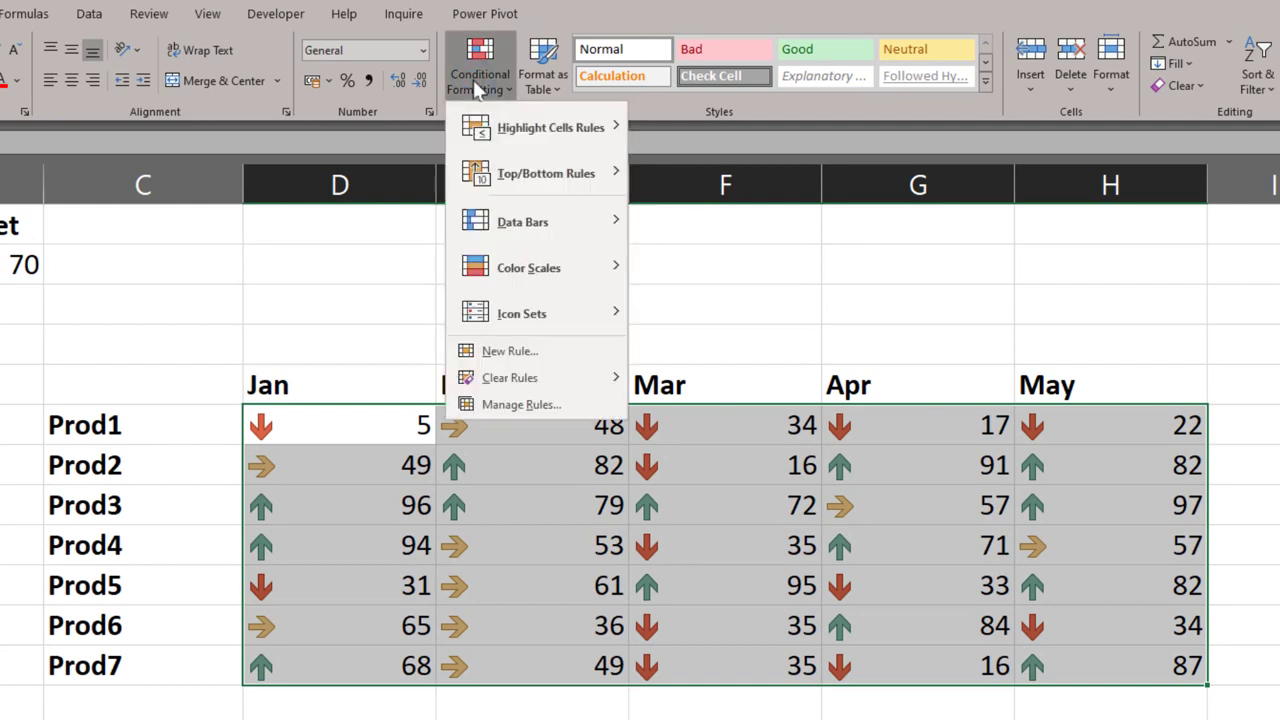
click(549, 407)
click(437, 542)
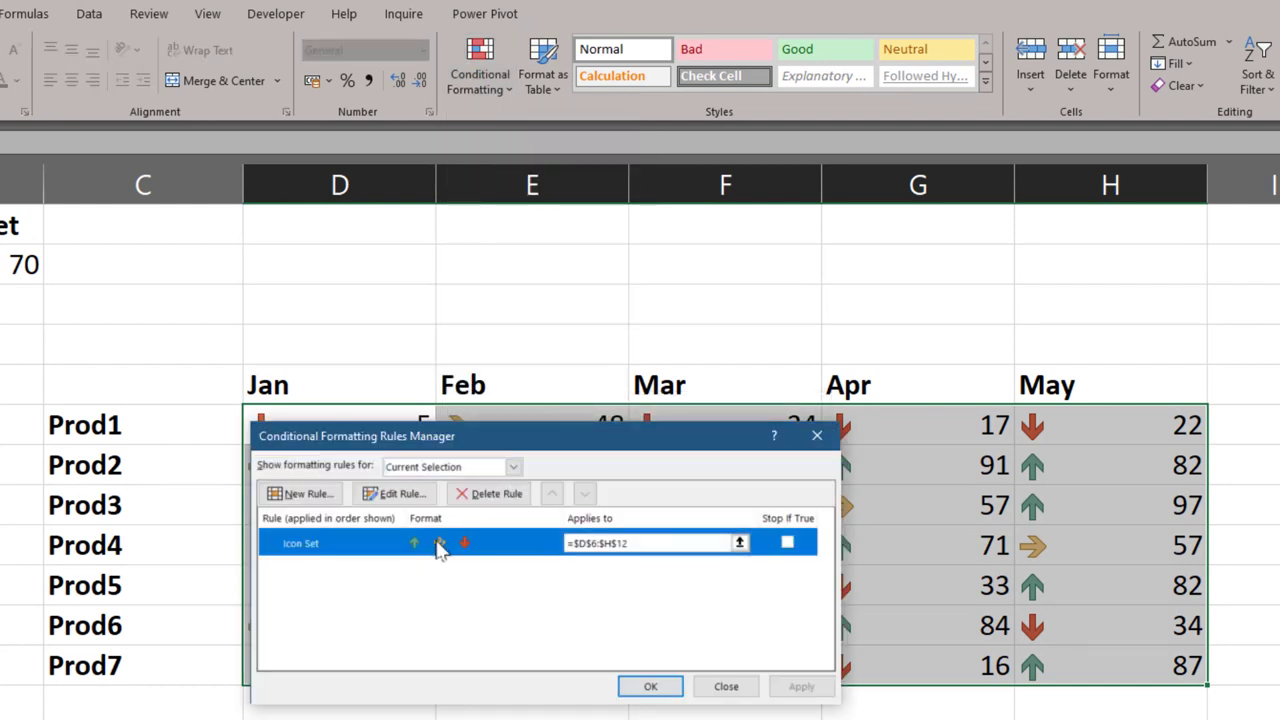
click(403, 500)
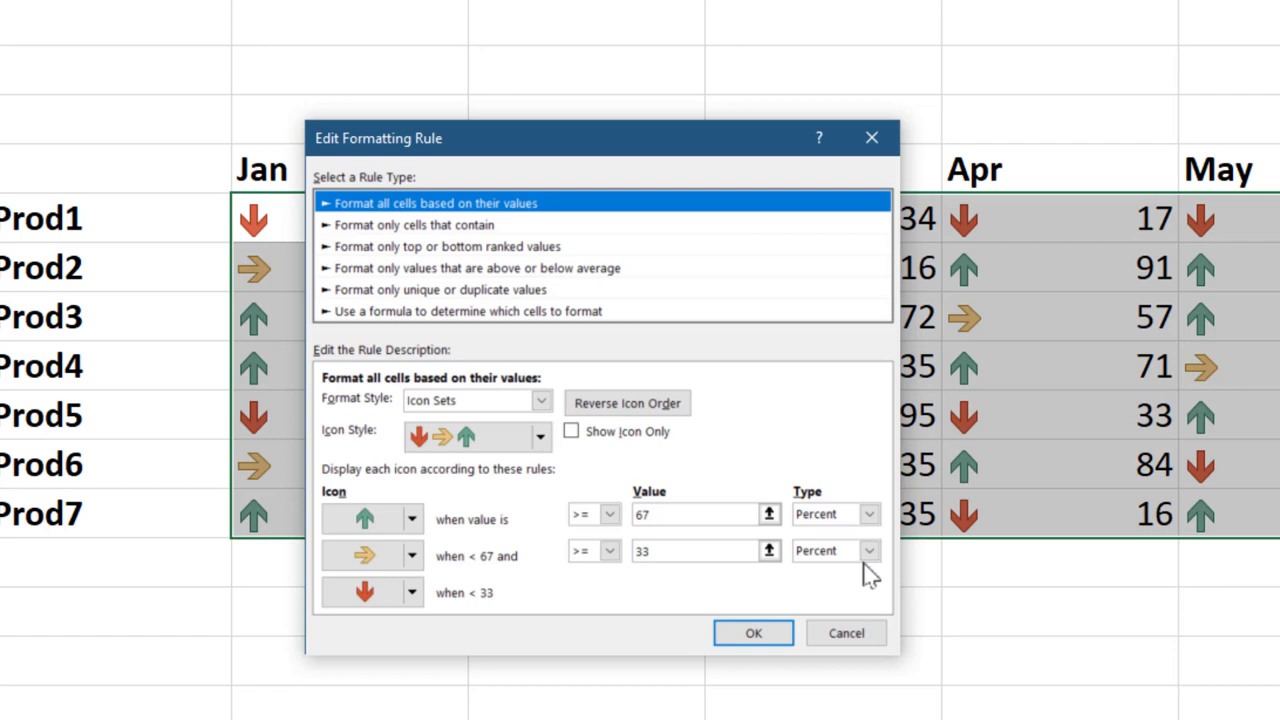
Switch the top and middle arrow thresholds to the Number type.
click(869, 514)
click(817, 535)
click(869, 551)
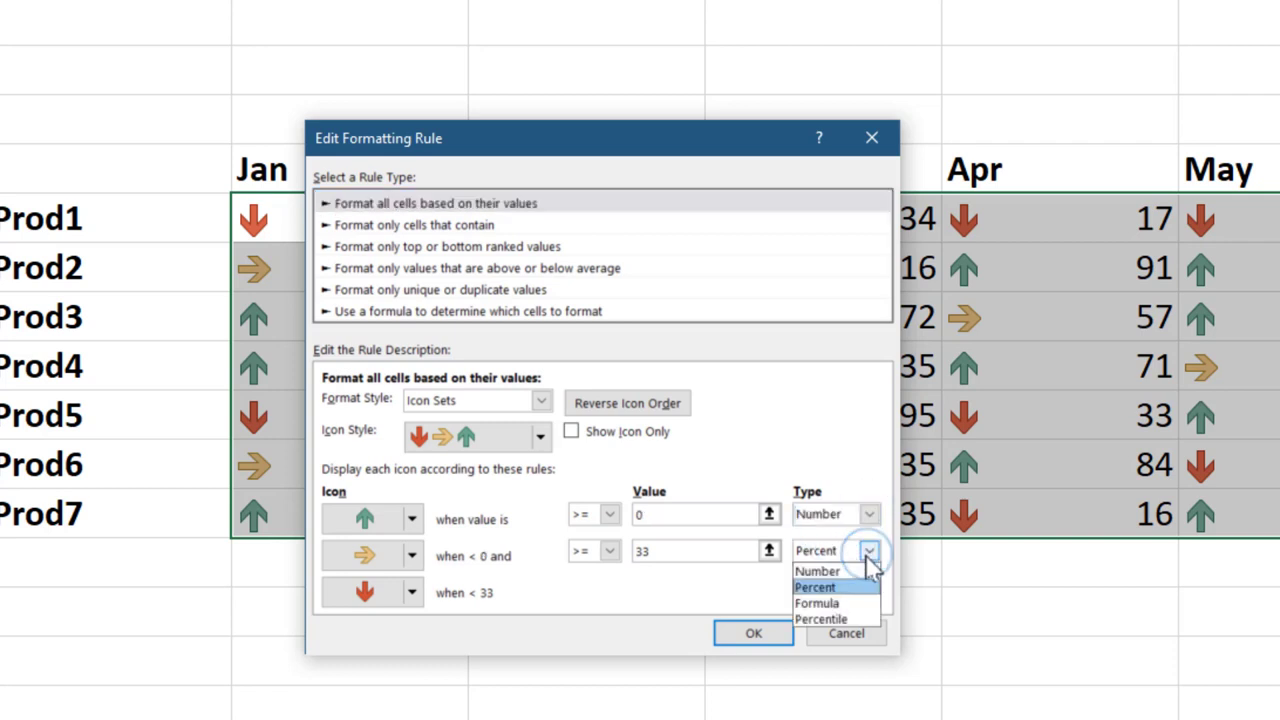
click(818, 572)
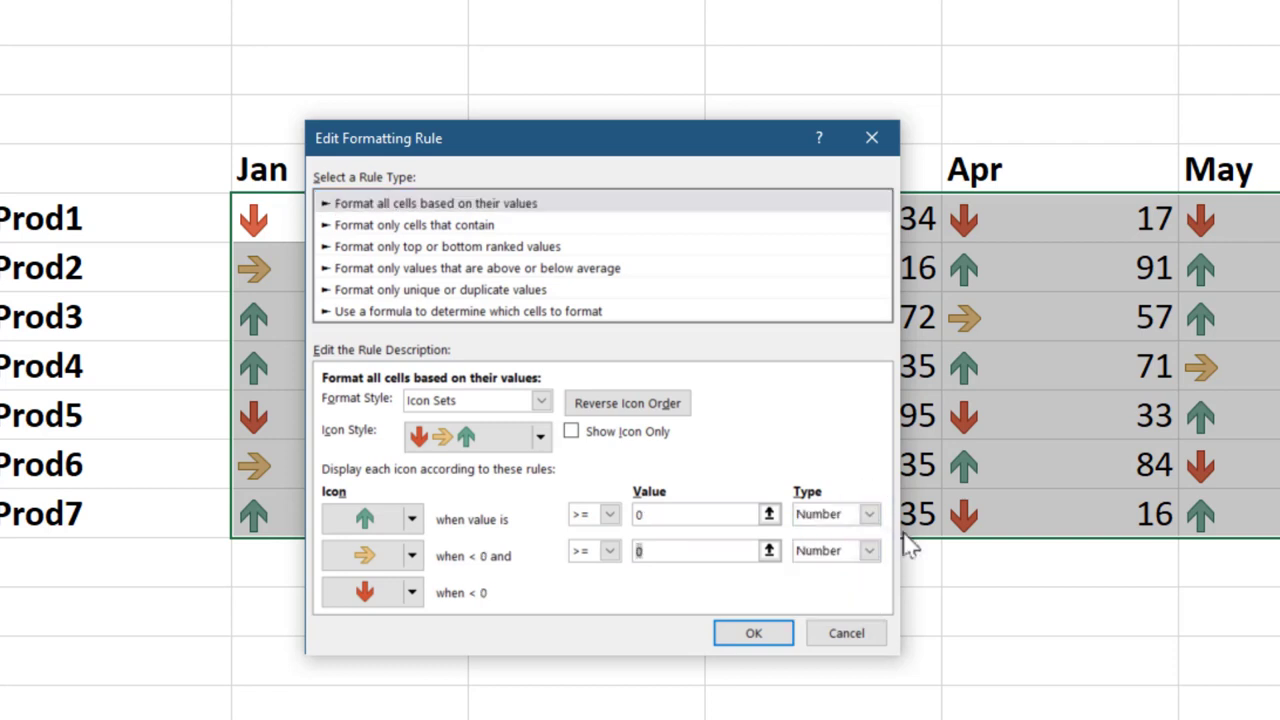
Set the middle threshold to =$A$2 and the top to =$B$2, then confirm both dialogs.
key(Delete)
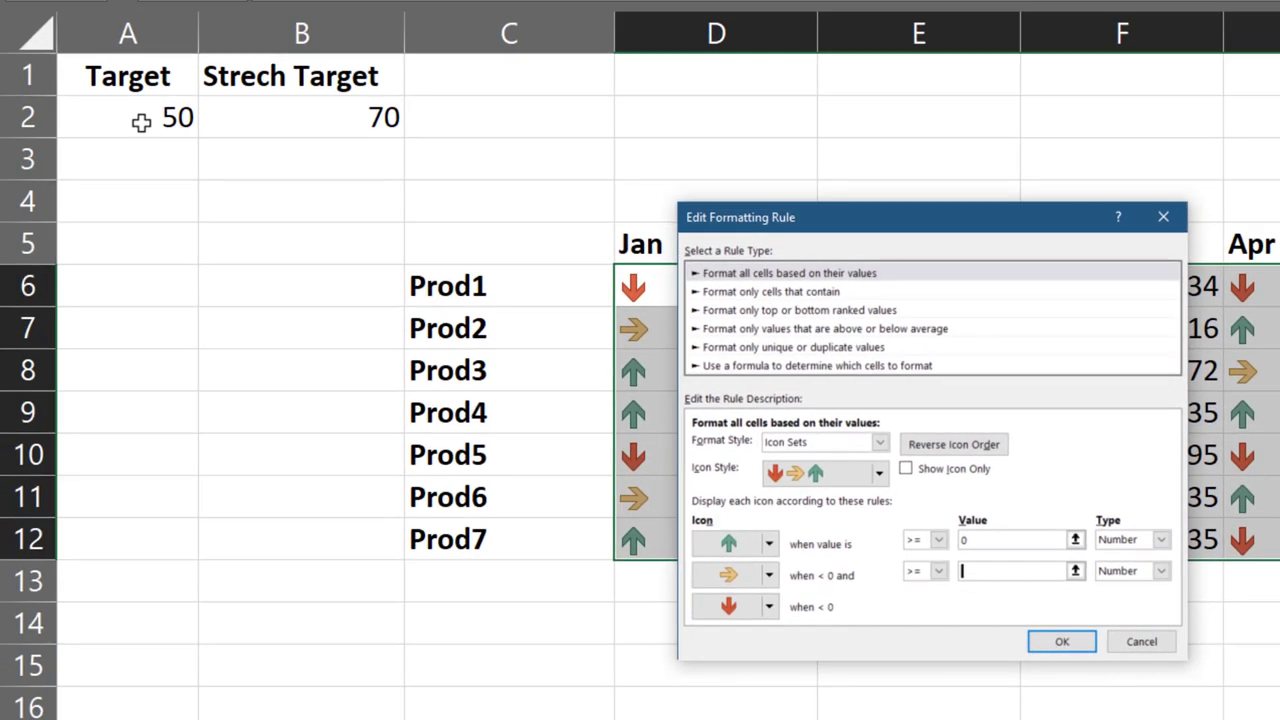
click(137, 120)
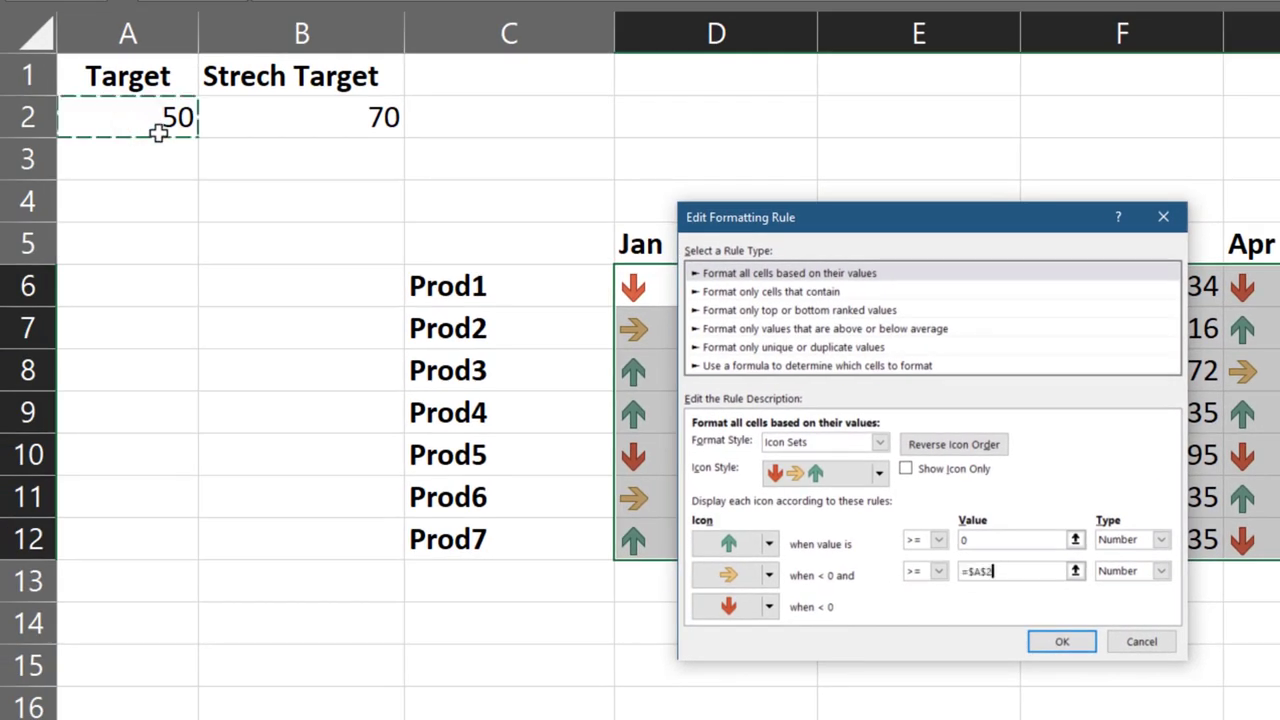
click(975, 540)
key(BackSpace)
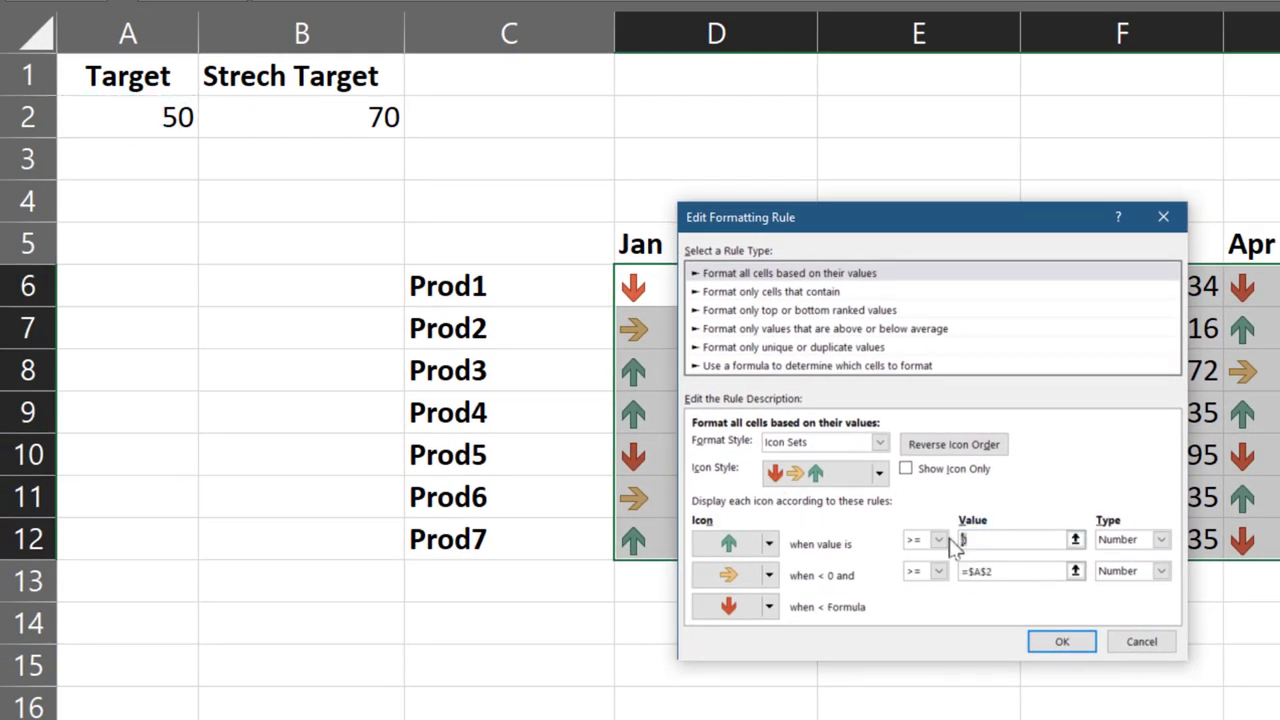
click(337, 120)
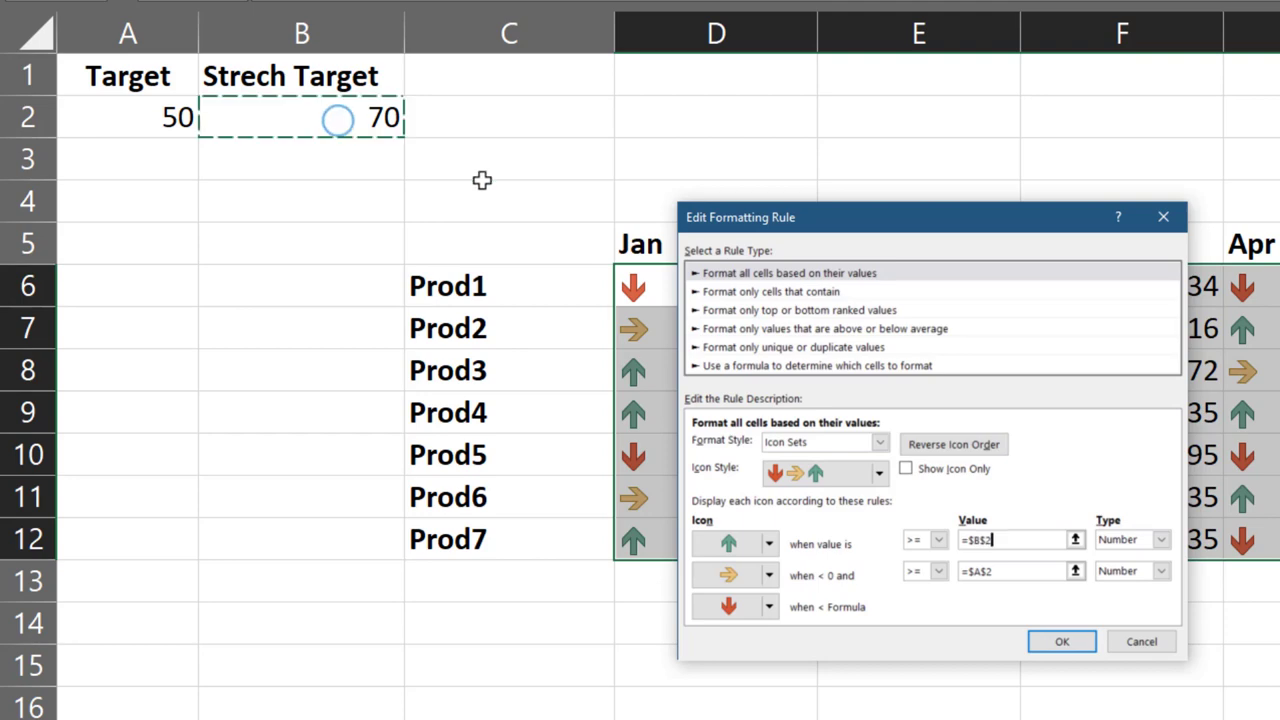
click(1055, 644)
click(1036, 642)
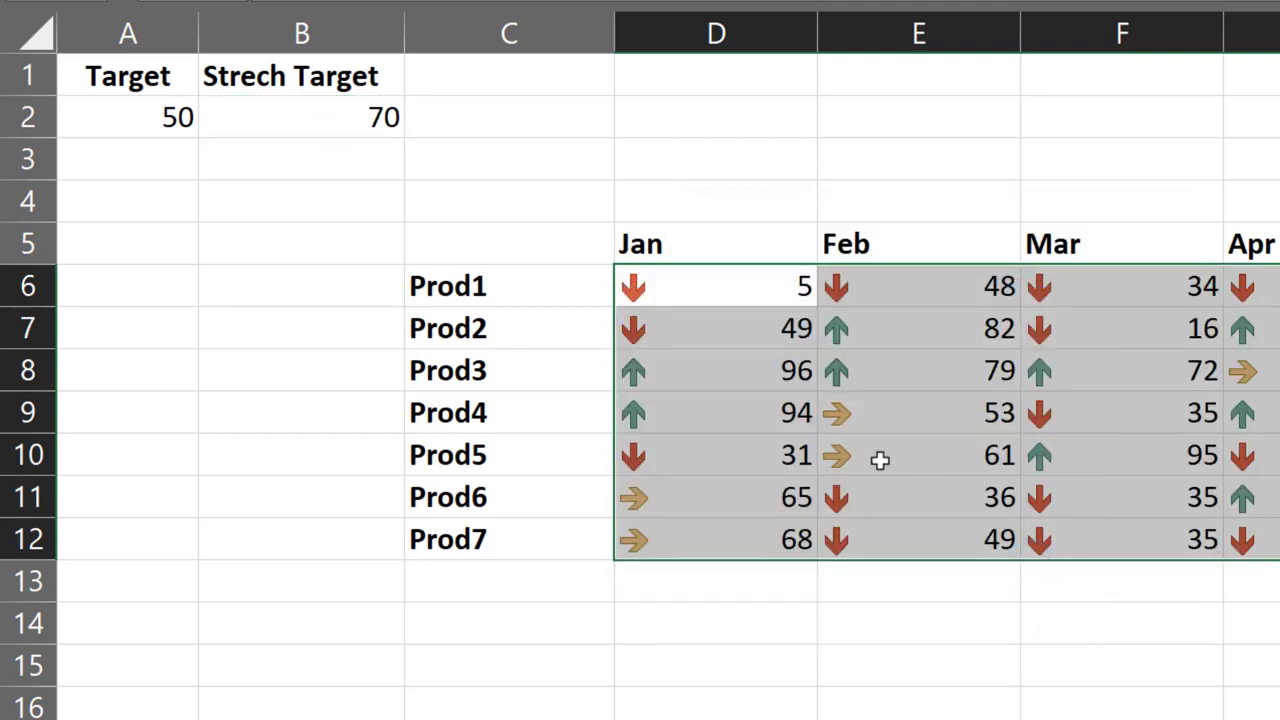
click(195, 121)
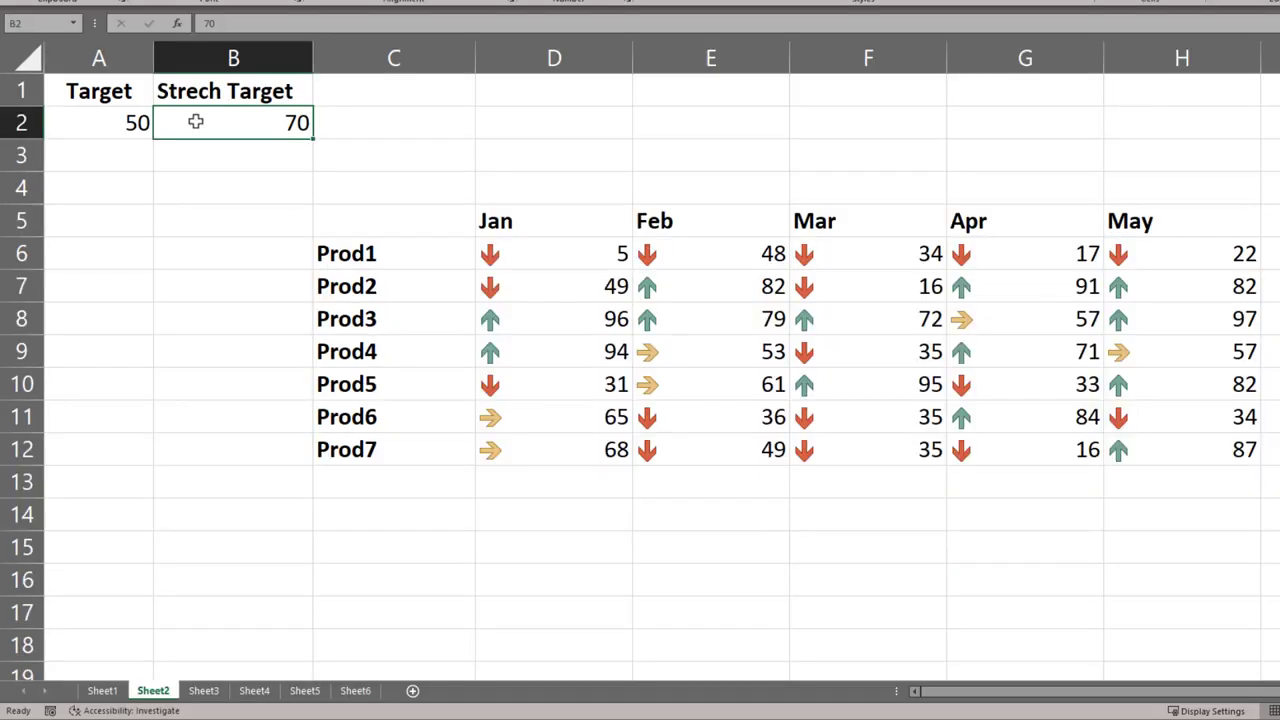
Set Target A2 to 55 and Stretch Target B2 to 80, after briefly entering 60.
text(60)
key(ctrl+Return)
key(Left)
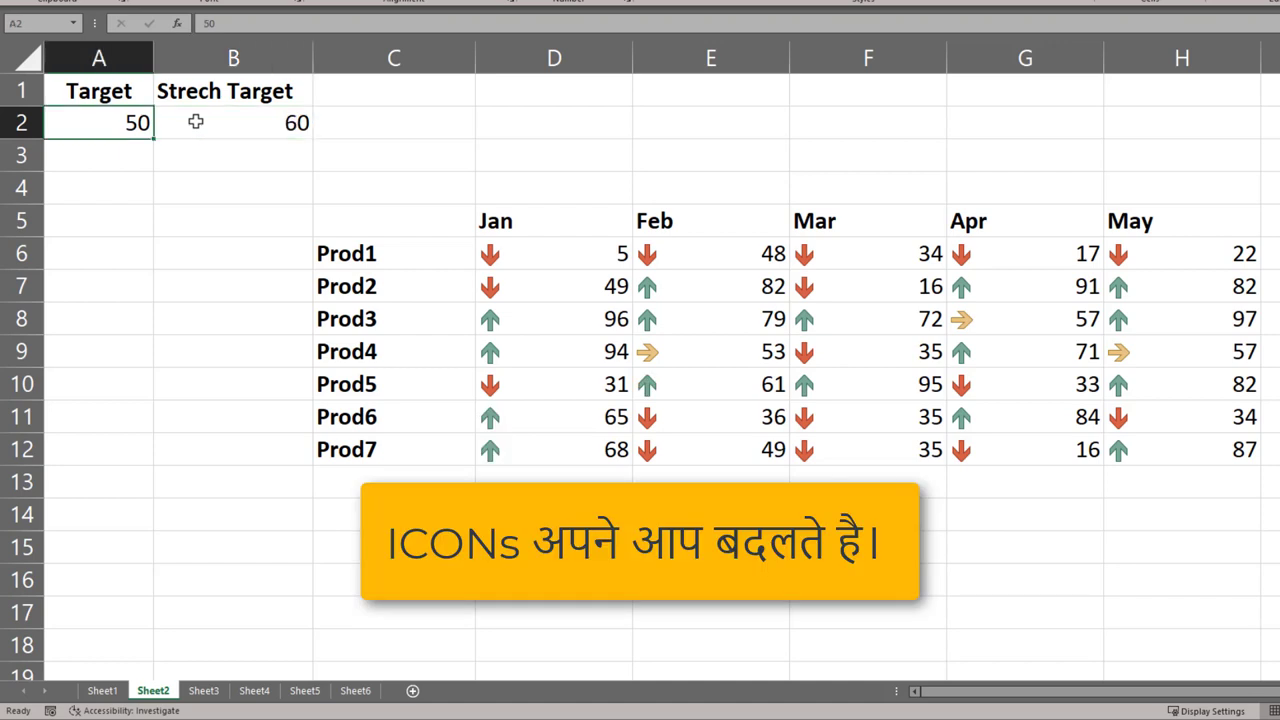
key(F2)
key(BackSpace)
text(5)
key(Tab)
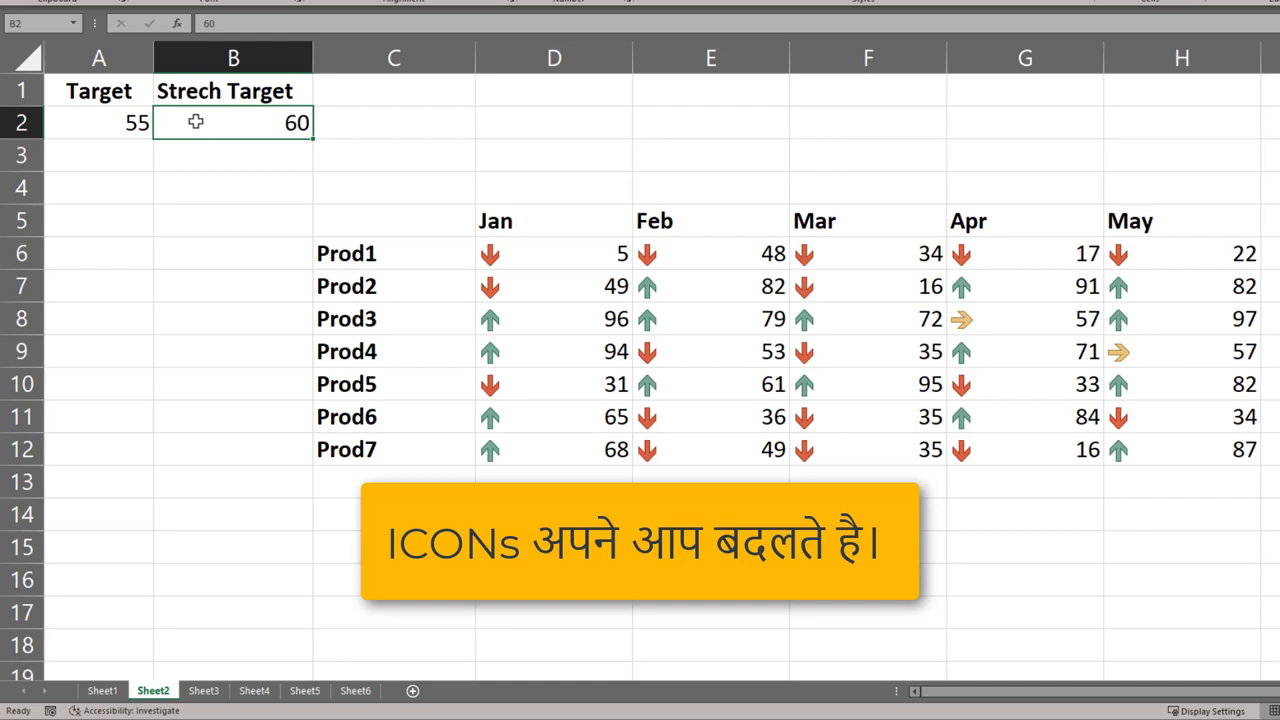
text(80)
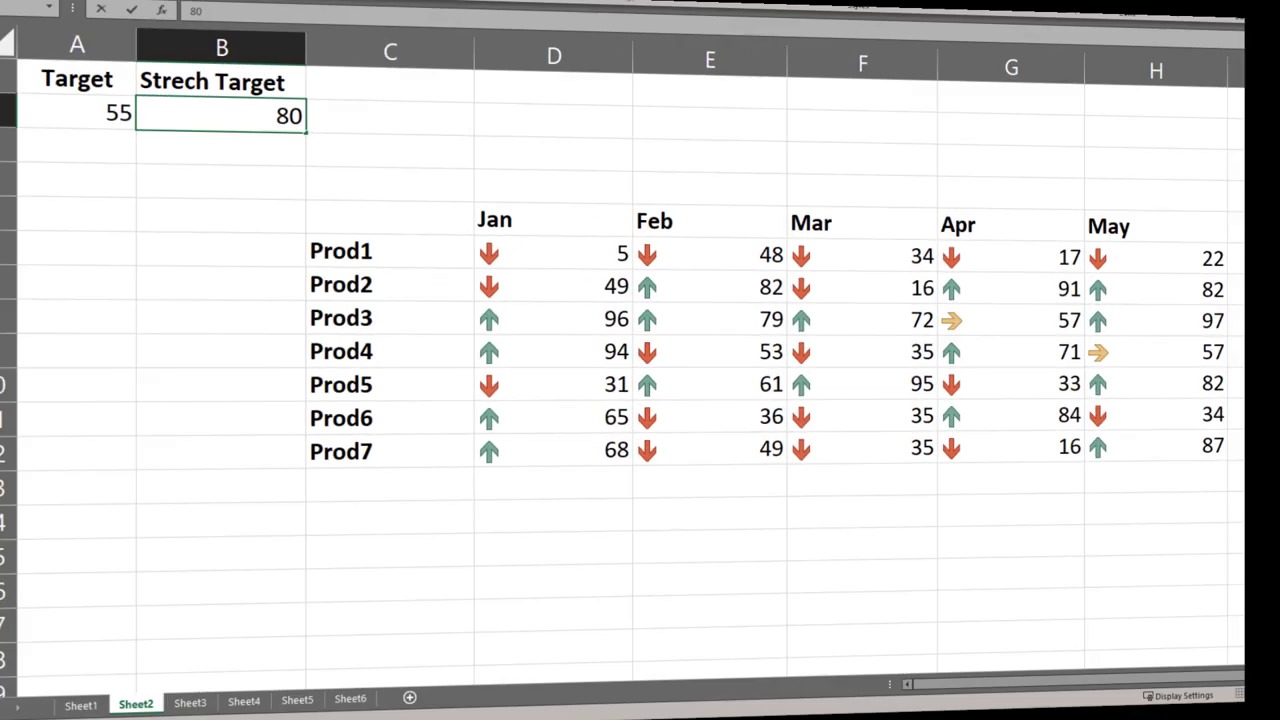
key(Return)
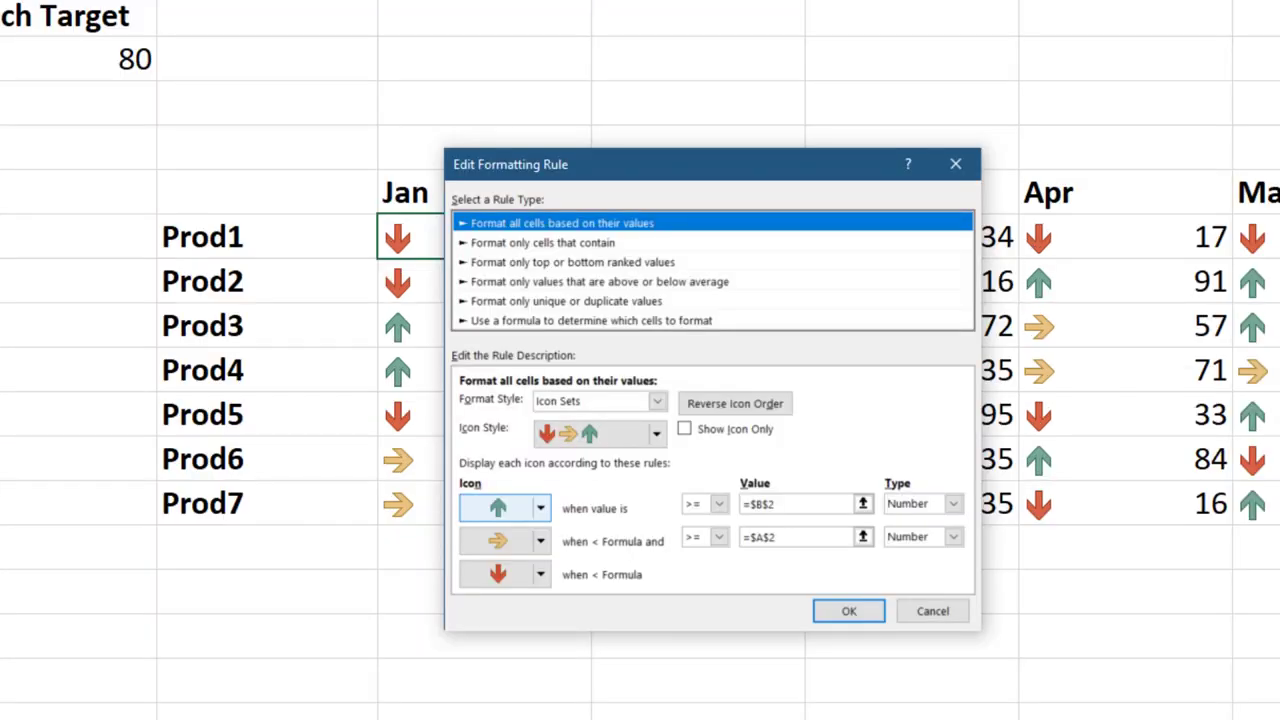
Choose No Cell Icon for the top and middle arrow thresholds and apply the rule.
click(540, 510)
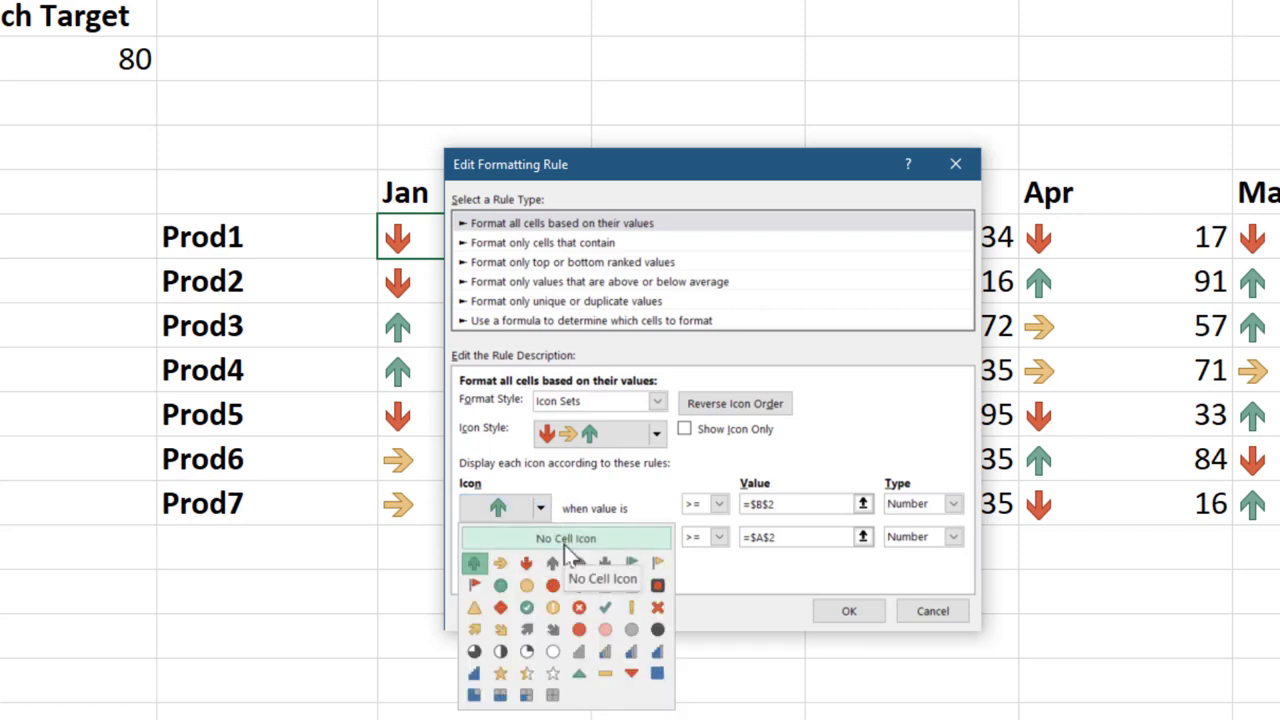
click(566, 540)
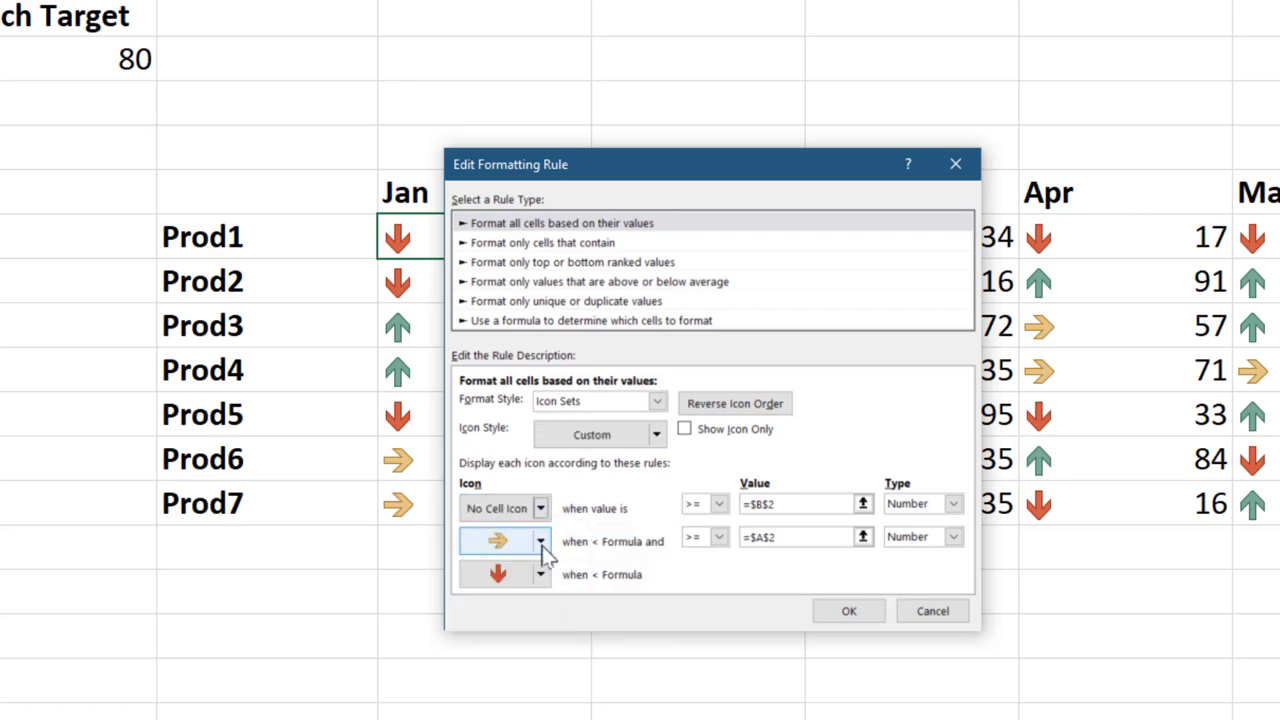
click(540, 541)
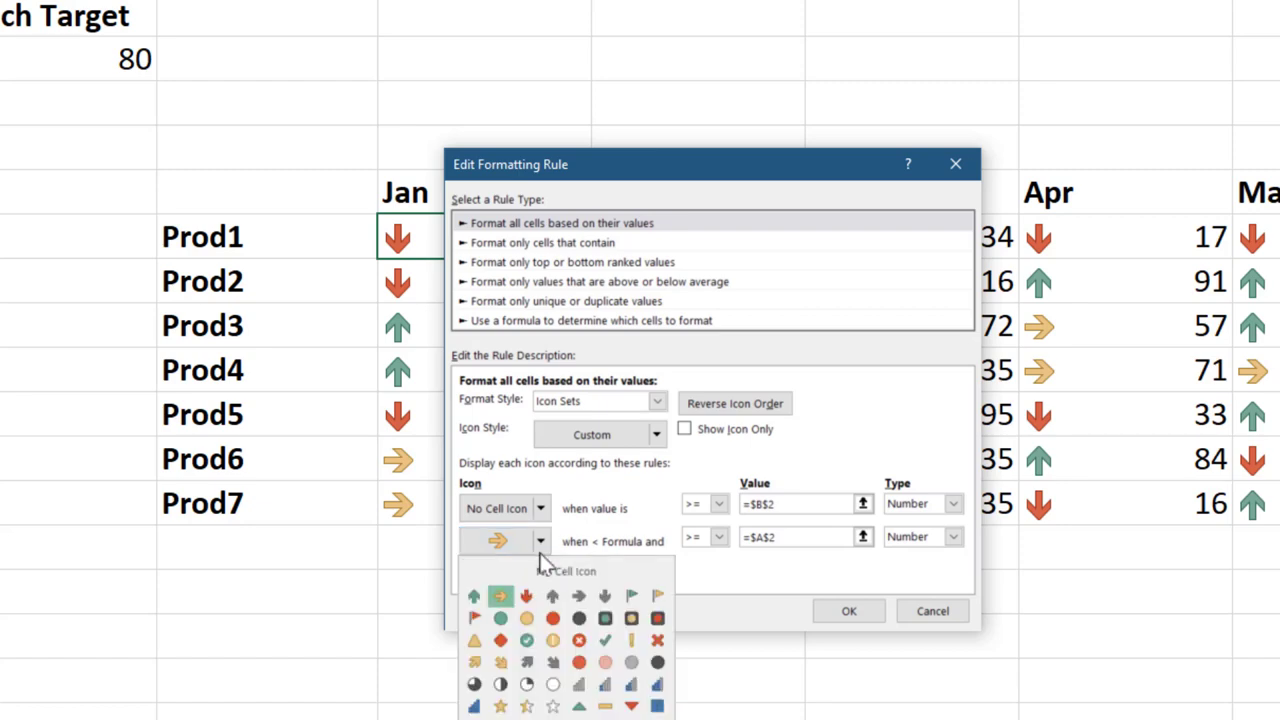
click(540, 568)
click(843, 612)
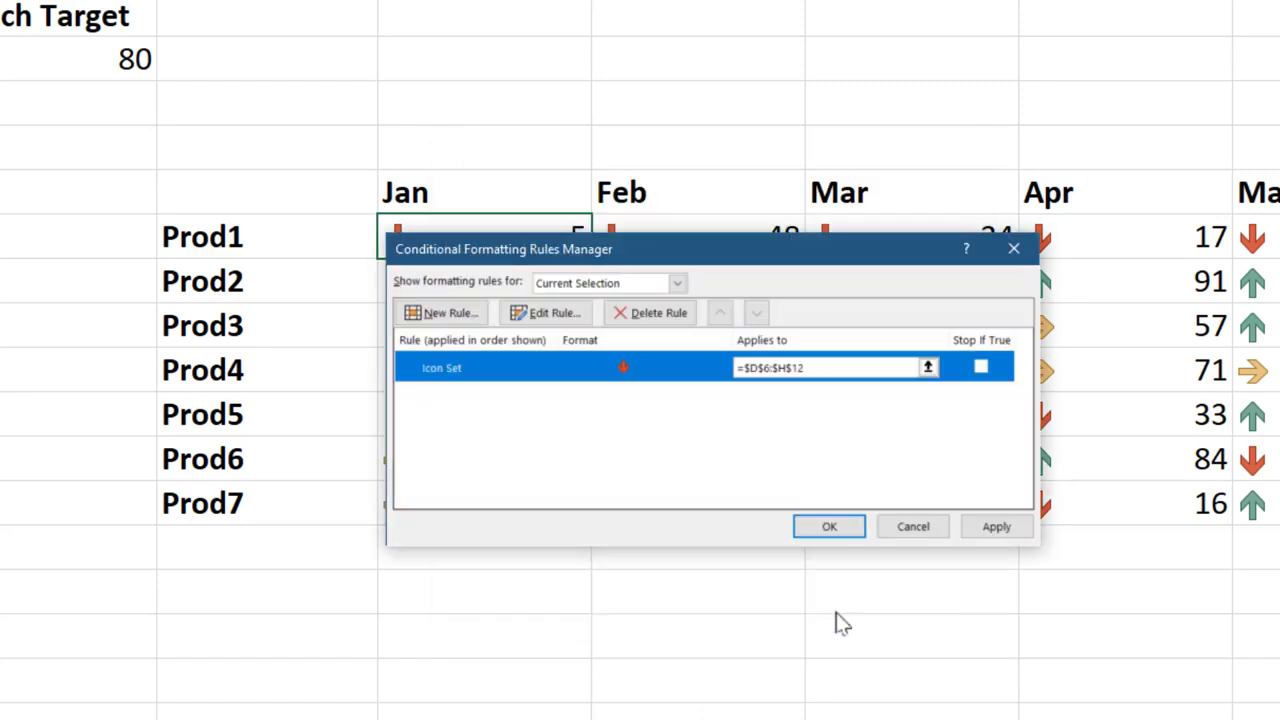
click(837, 534)
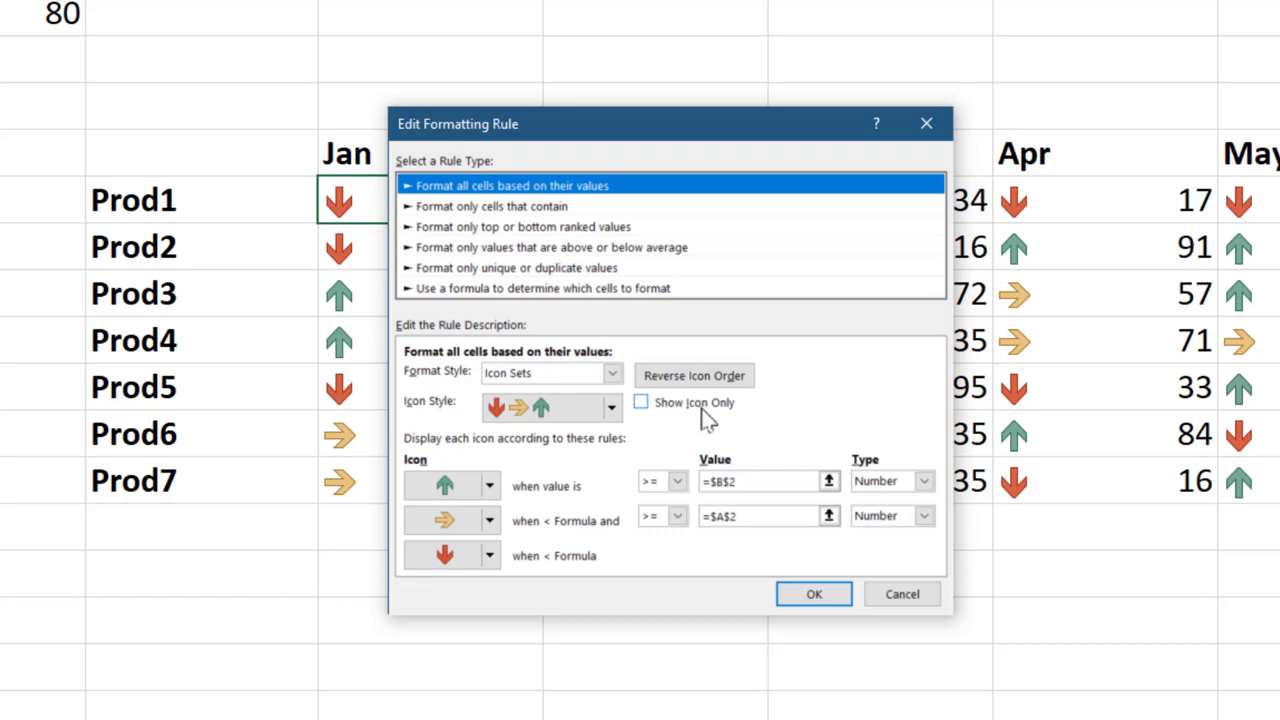
Turn on Show Icon Only for the arrow rule and apply it.
click(705, 410)
click(783, 595)
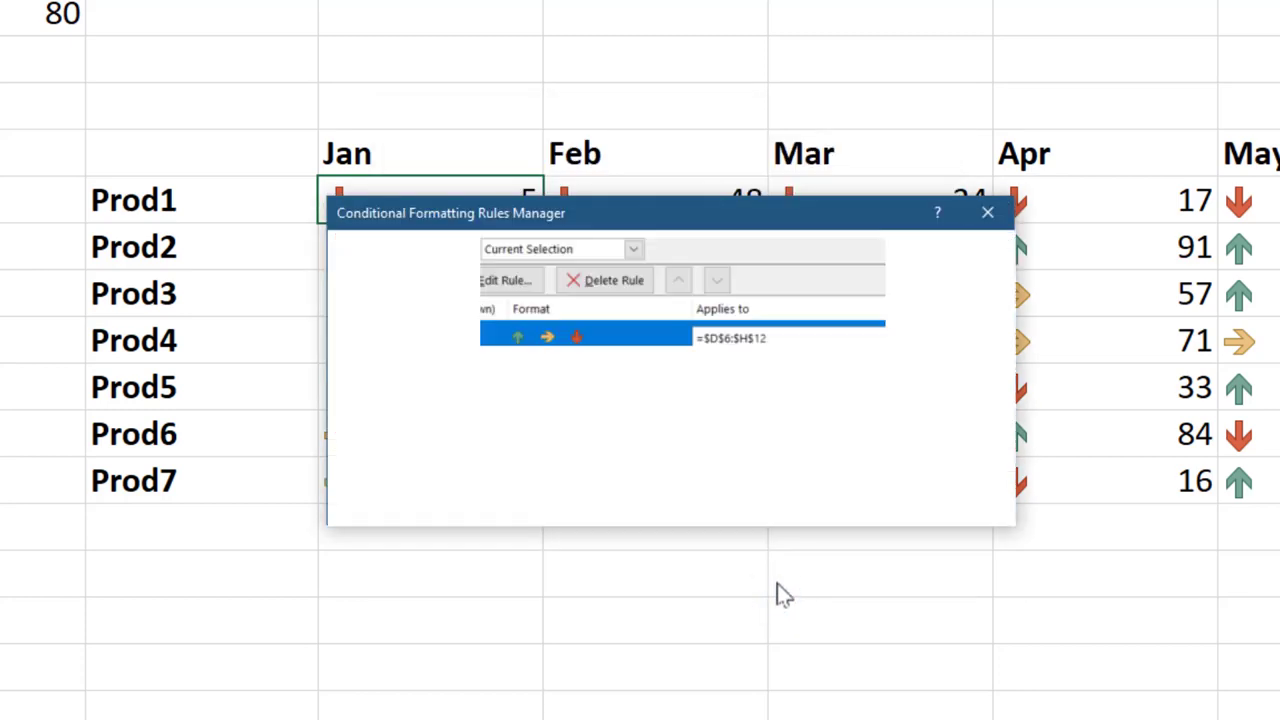
click(775, 505)
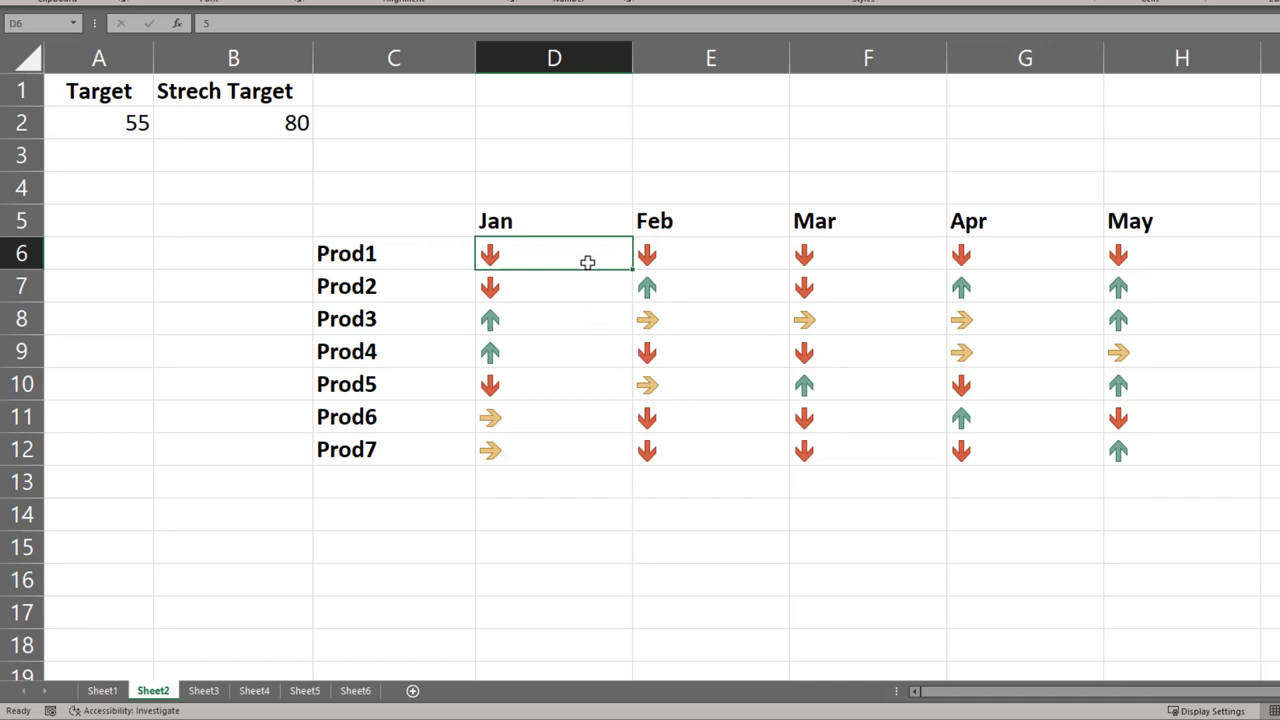
Centre the icons across D6:H12, then deselect to view the icon-only grid.
drag(586, 258, 590, 290)
drag(645, 321, 1140, 460)
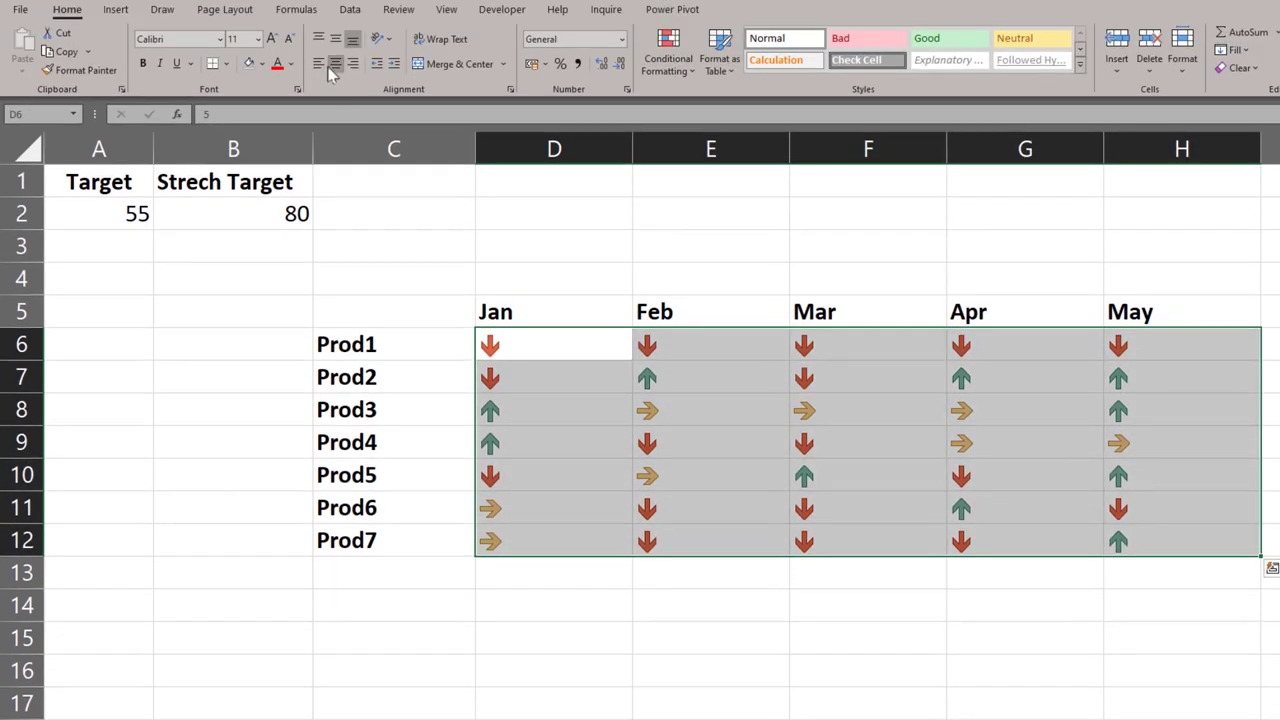
click(568, 605)
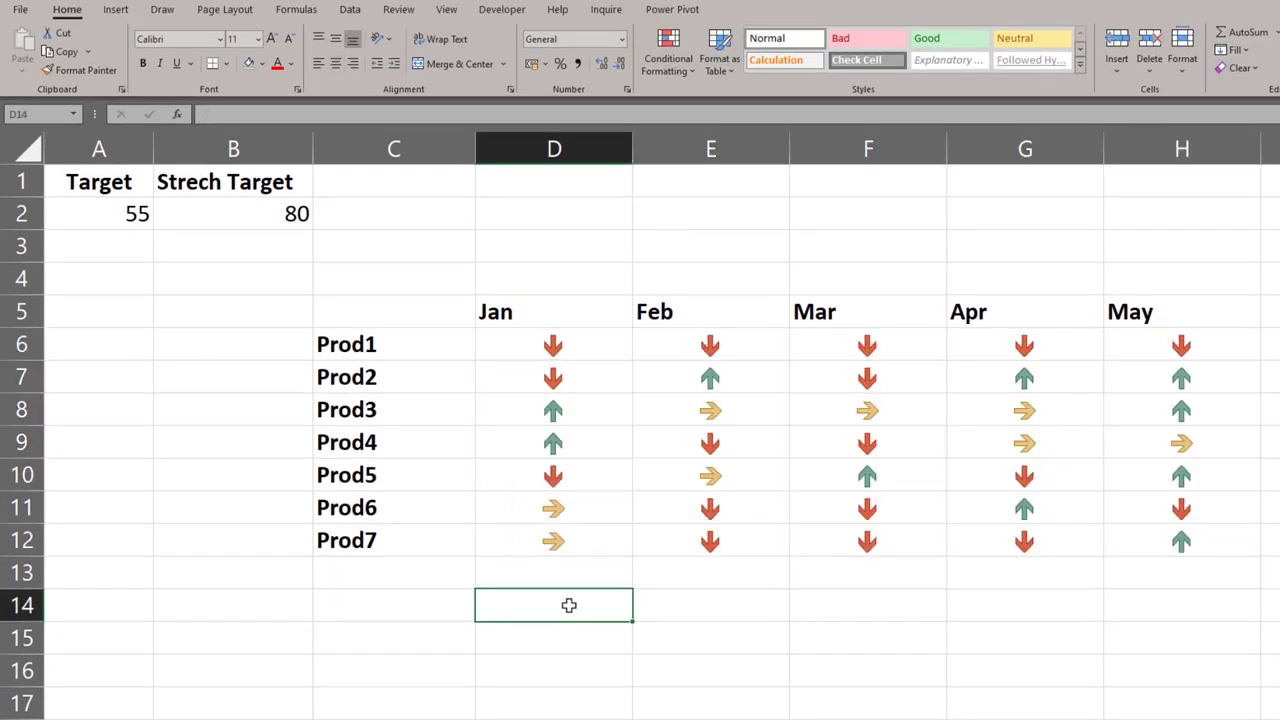